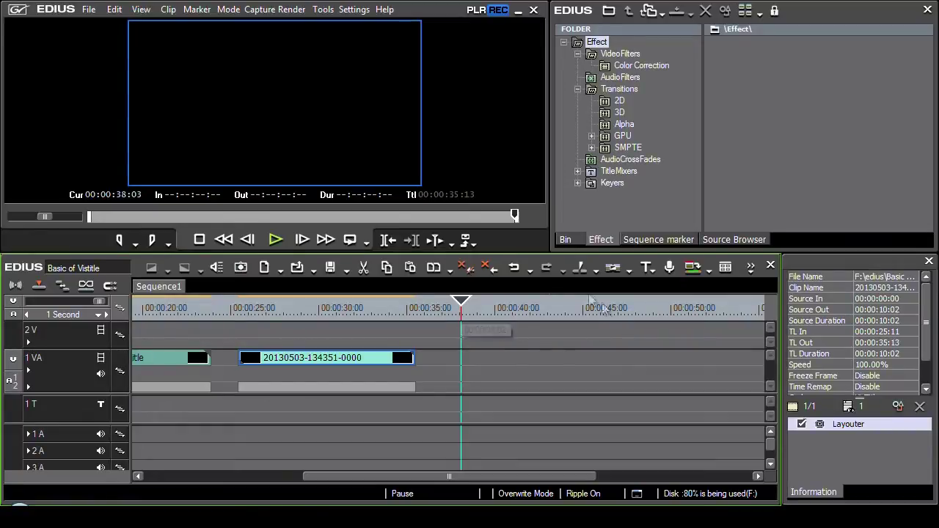
Route the video output patch to track 2 V and start a new title from the Create Title button
click(650, 268)
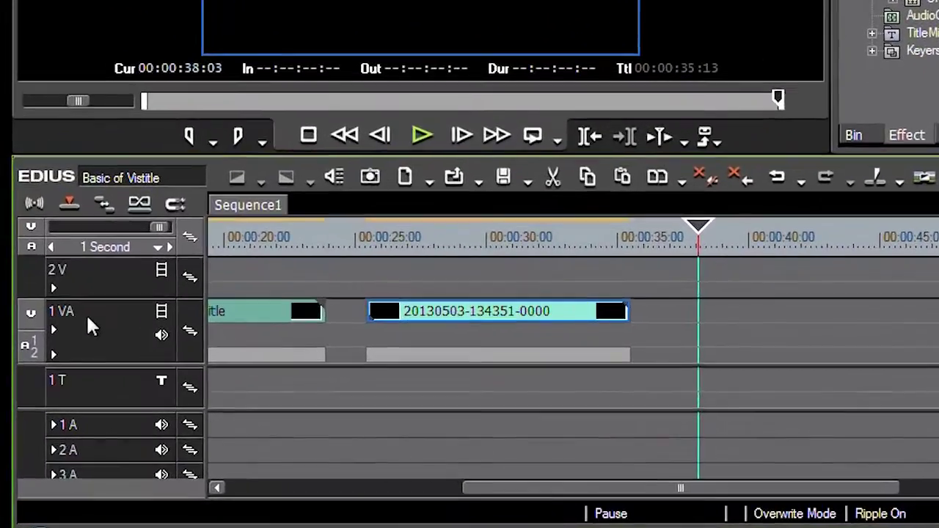
mouse_move(31, 313)
mouse_down()
mouse_move(31, 276)
mouse_move(30, 387)
mouse_move(31, 275)
mouse_up()
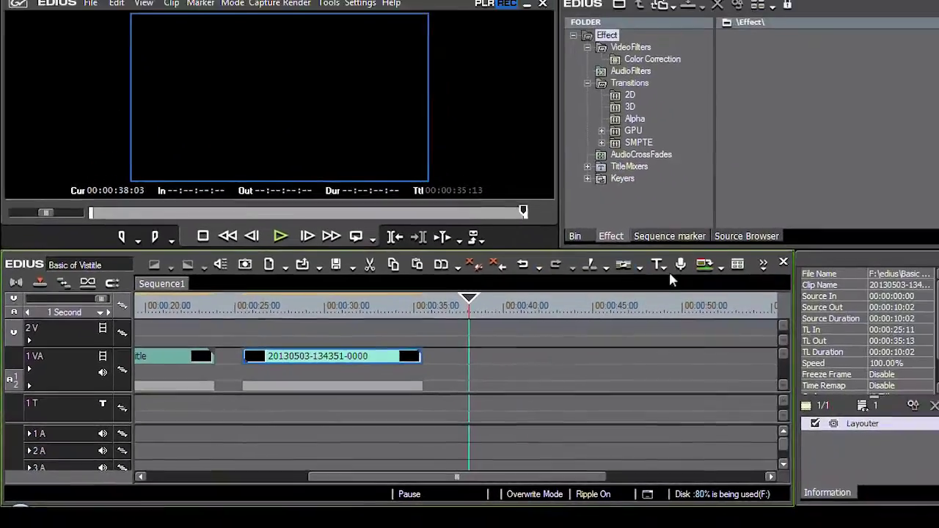
click(651, 268)
Create a maximized VisTitle title with the playhead set to 00:00:01:01
click(690, 408)
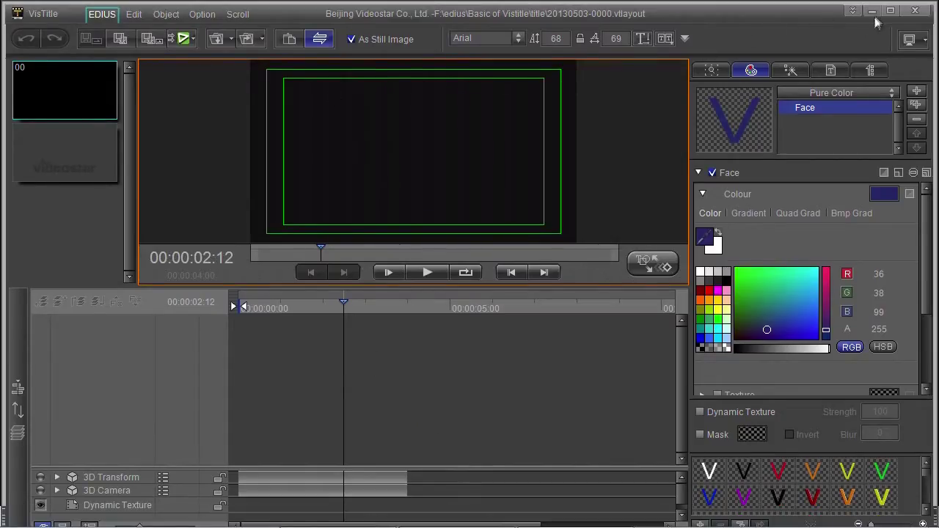
click(890, 11)
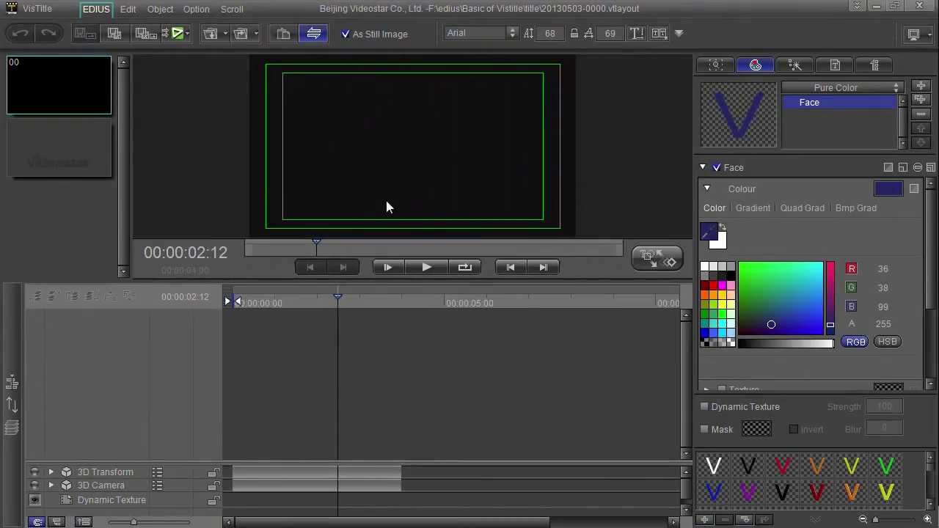
click(257, 298)
drag(261, 296, 278, 306)
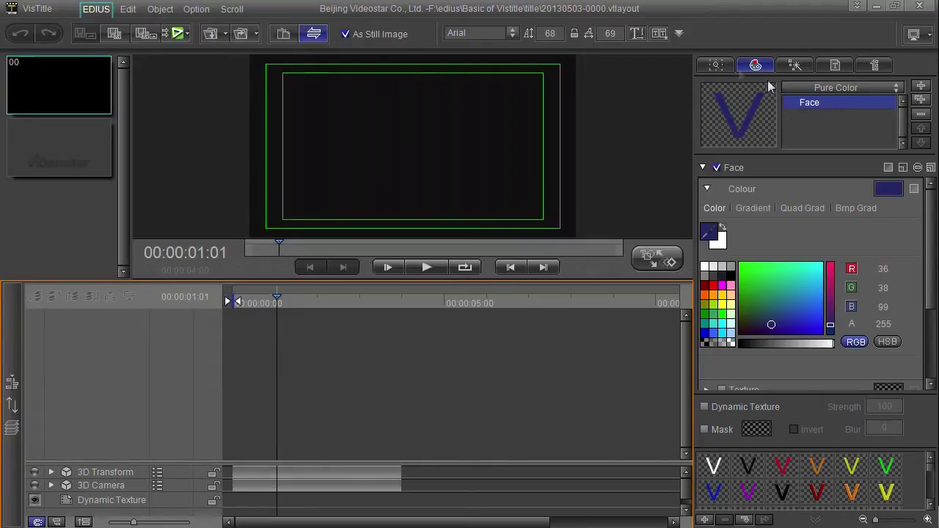
Step through the property tabs to the roll and scroll timing settings
click(716, 64)
click(756, 65)
click(795, 65)
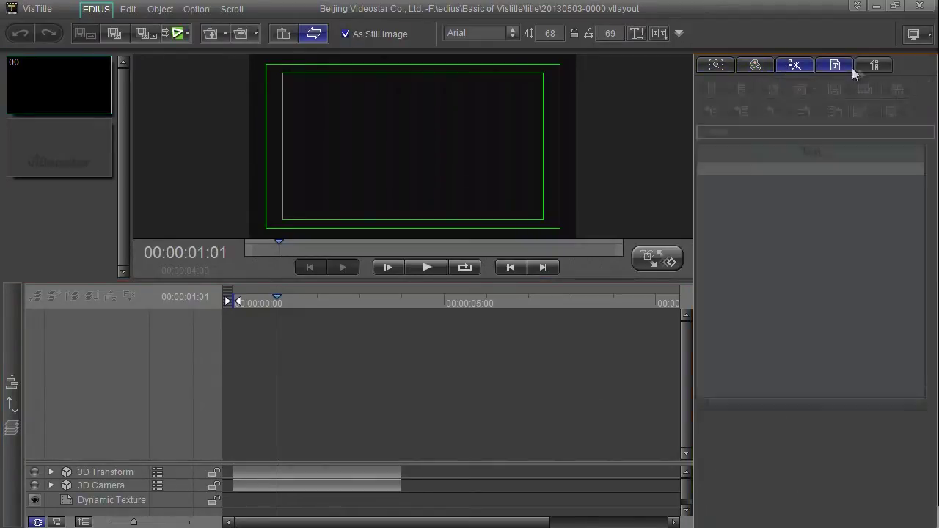
click(873, 65)
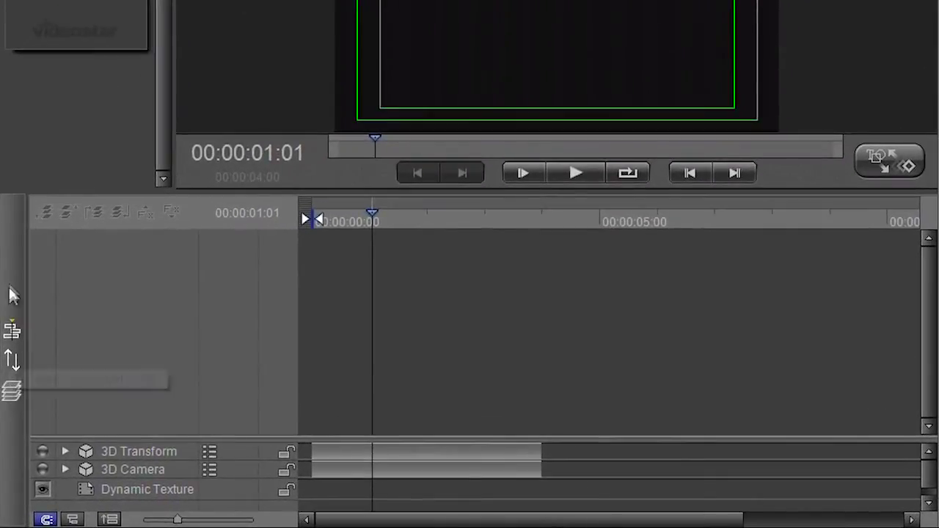
In the template library's Particle Templet collection, drag Particle007 onto the title preview
click(12, 359)
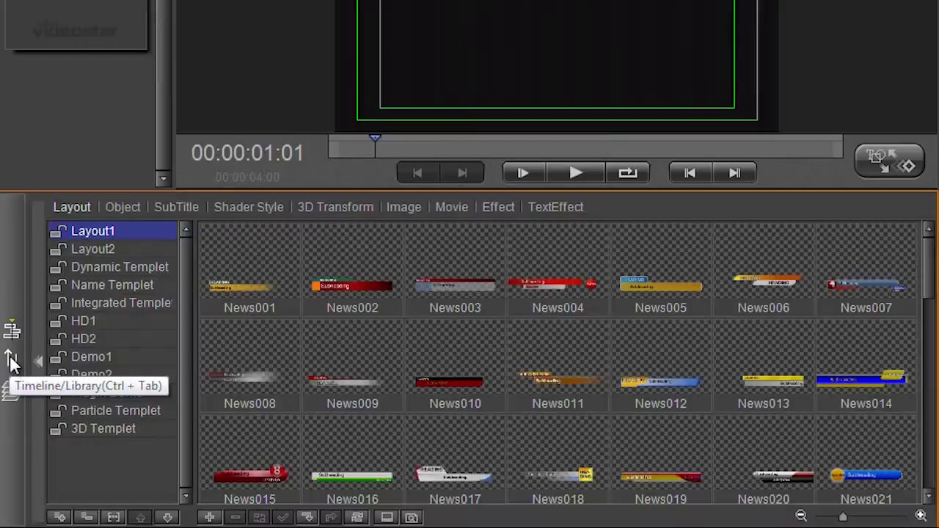
click(116, 320)
click(102, 356)
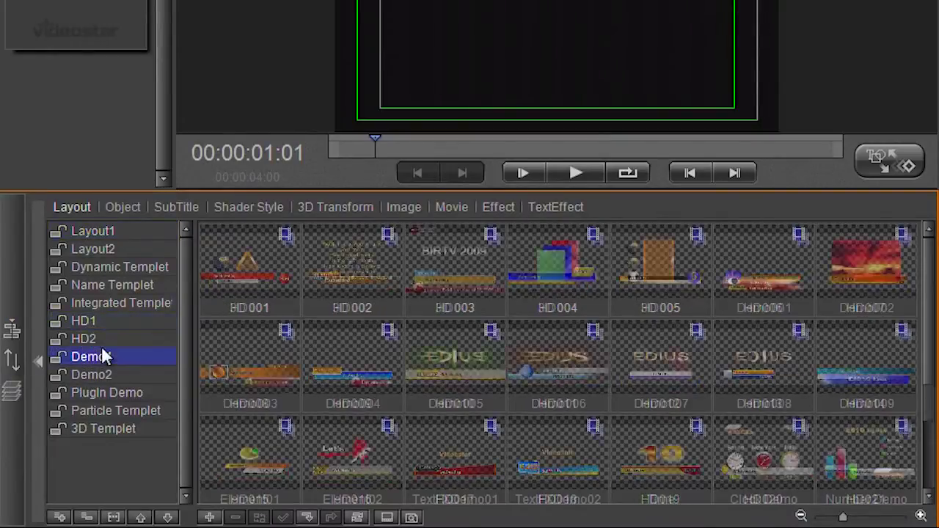
click(107, 374)
click(115, 394)
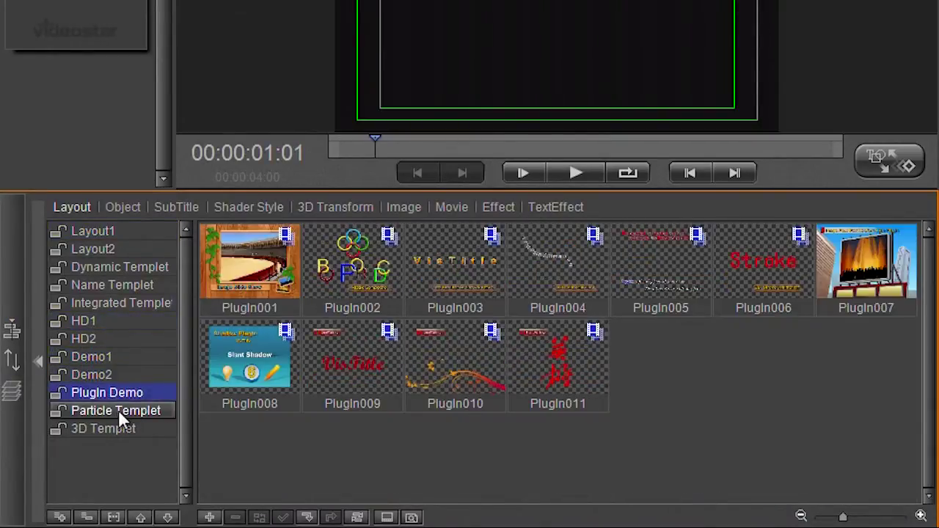
click(123, 430)
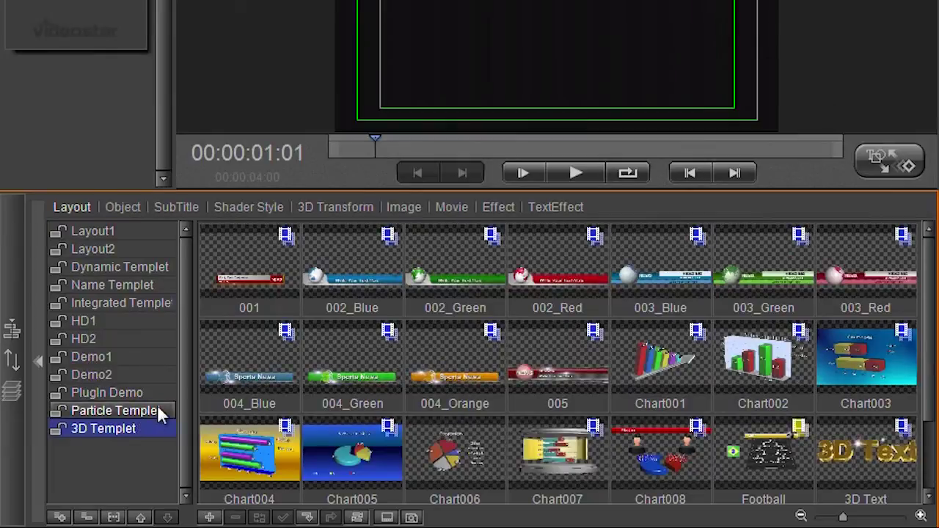
click(150, 413)
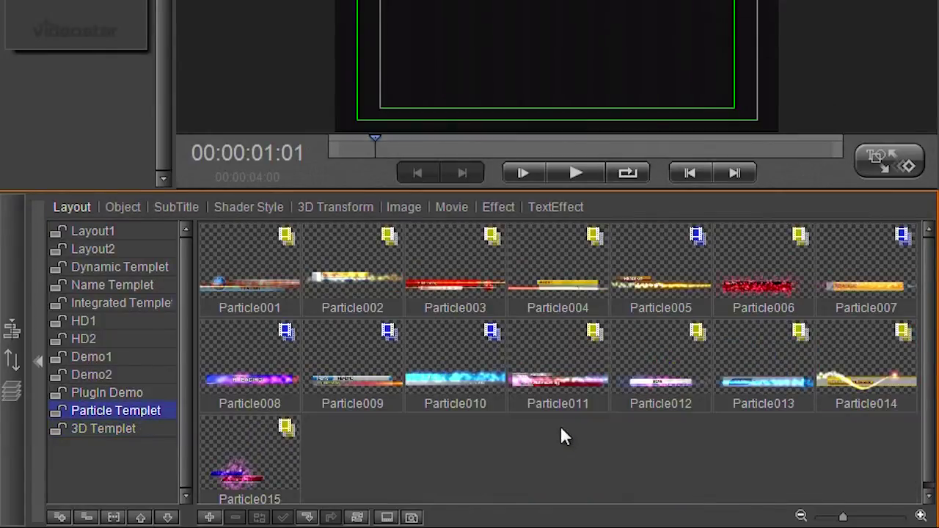
click(823, 303)
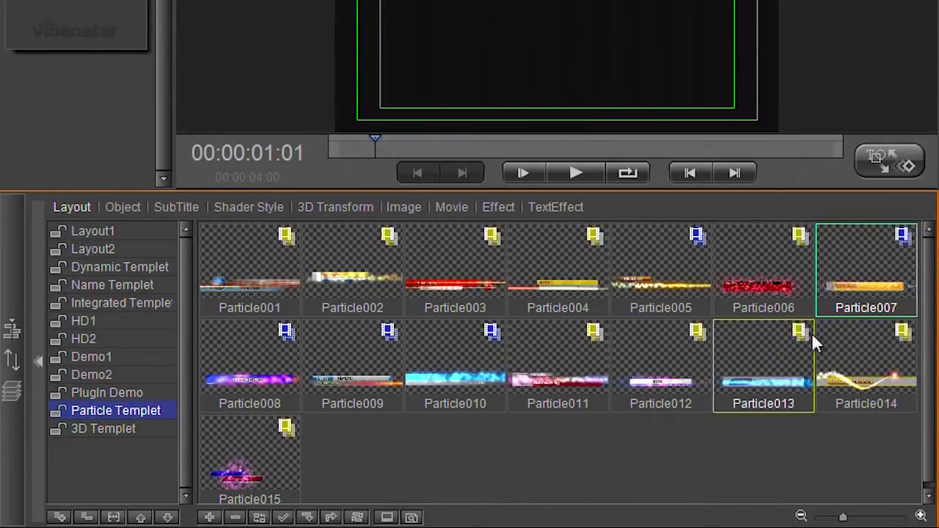
drag(860, 285, 547, 81)
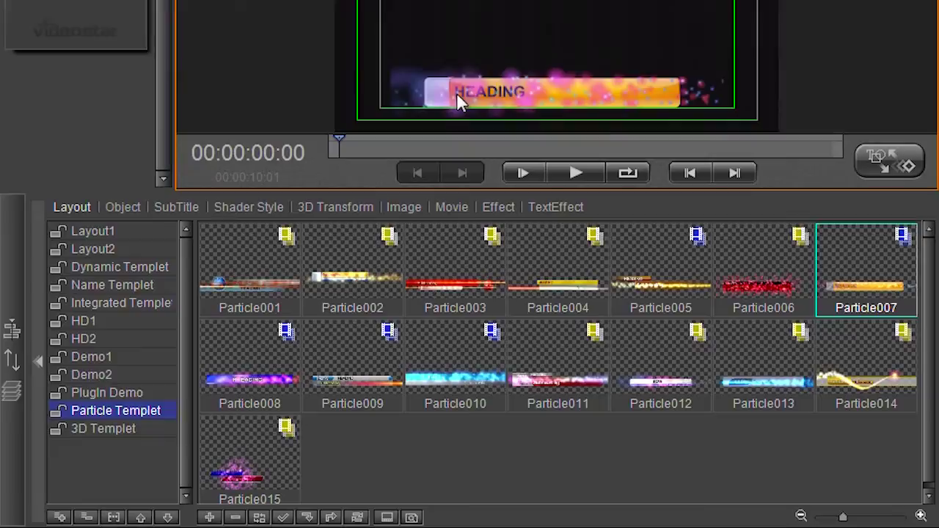
Browse the Object and SubTitle collections and the PureColor, Outline, Neon and Custom shader styles
click(123, 207)
click(176, 207)
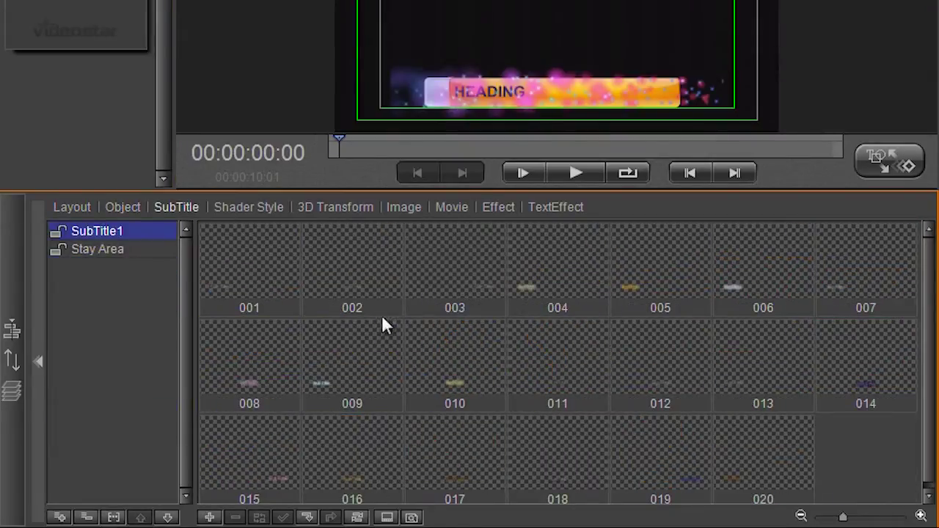
click(244, 208)
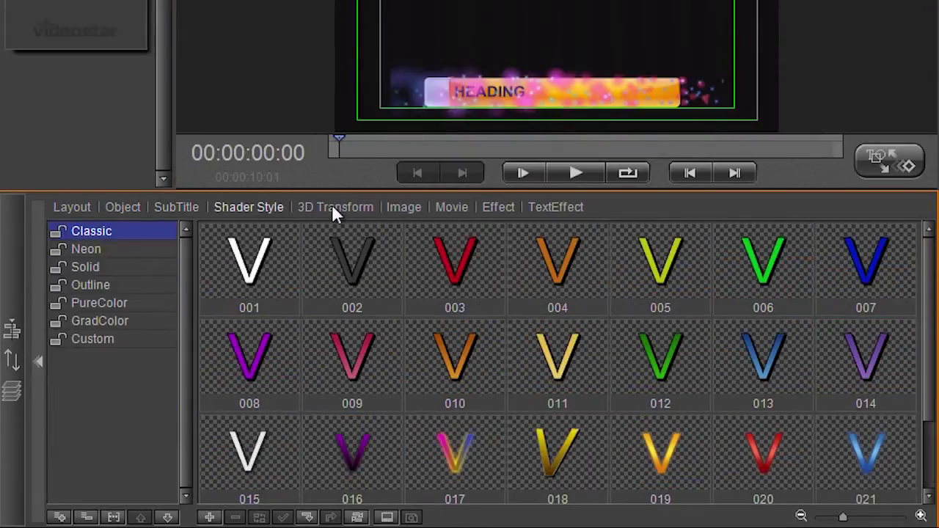
click(117, 301)
click(103, 286)
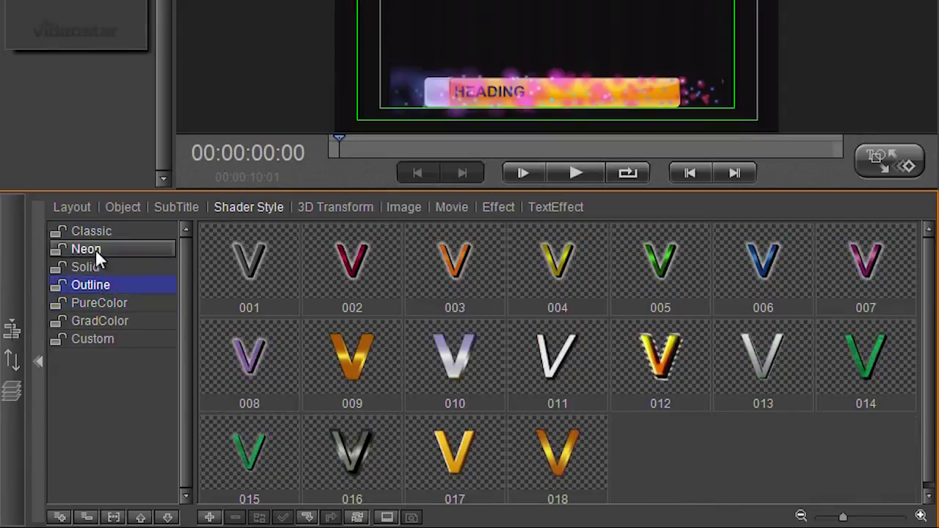
click(95, 250)
click(90, 300)
click(110, 339)
Check the 3D Transform Out and InOut FX lists and the Image backgrounds
click(348, 207)
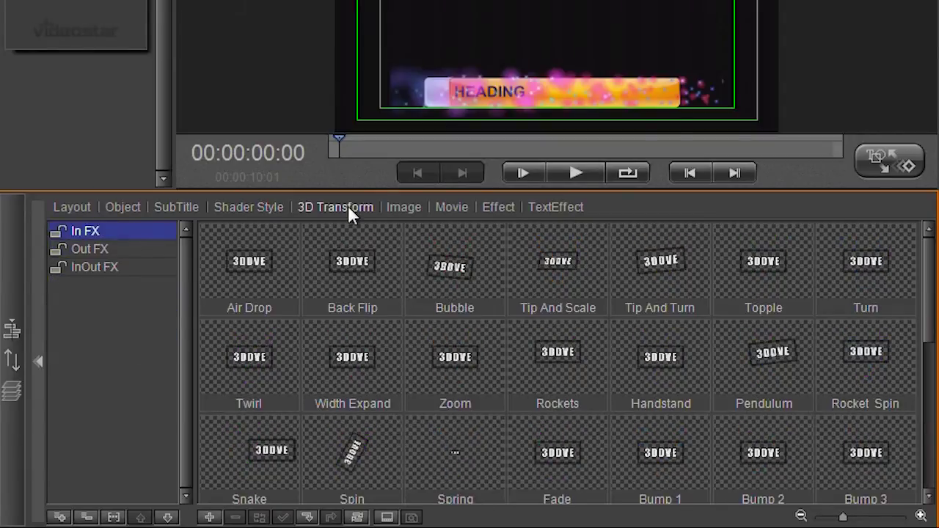
click(120, 250)
click(120, 267)
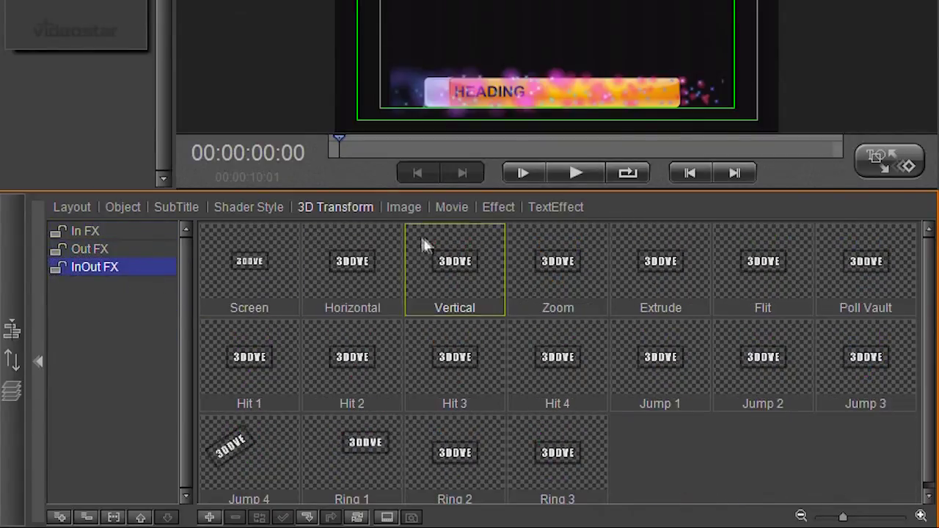
click(405, 207)
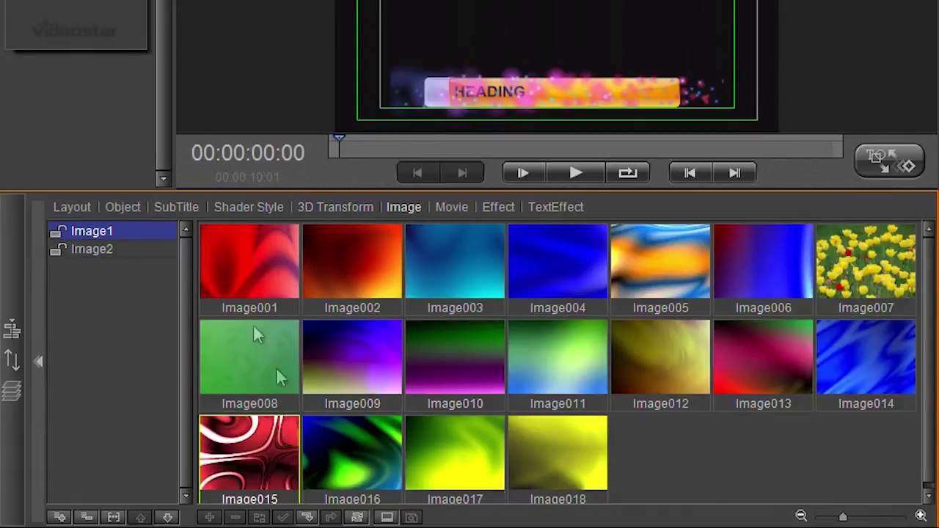
click(118, 249)
Look through the Movie1–3 object sets and bring up the text animation effects
click(451, 207)
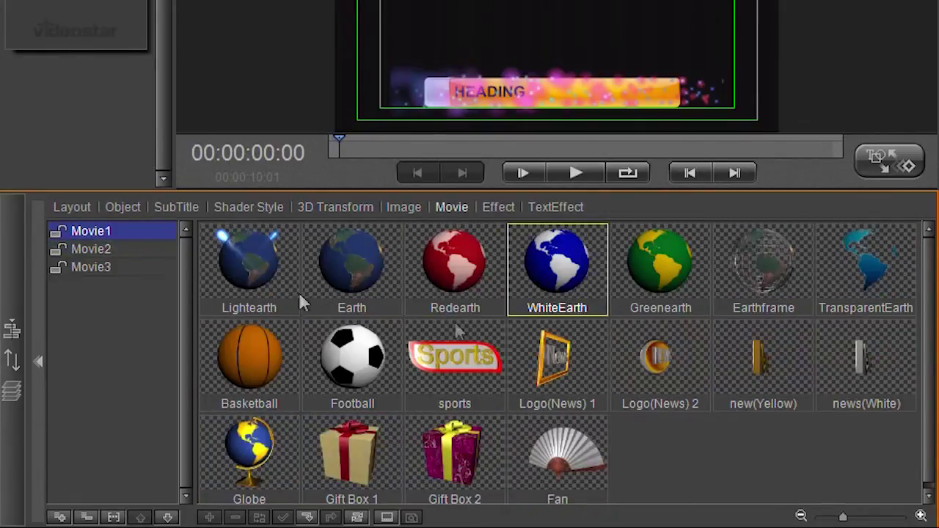
click(113, 248)
click(110, 266)
click(109, 248)
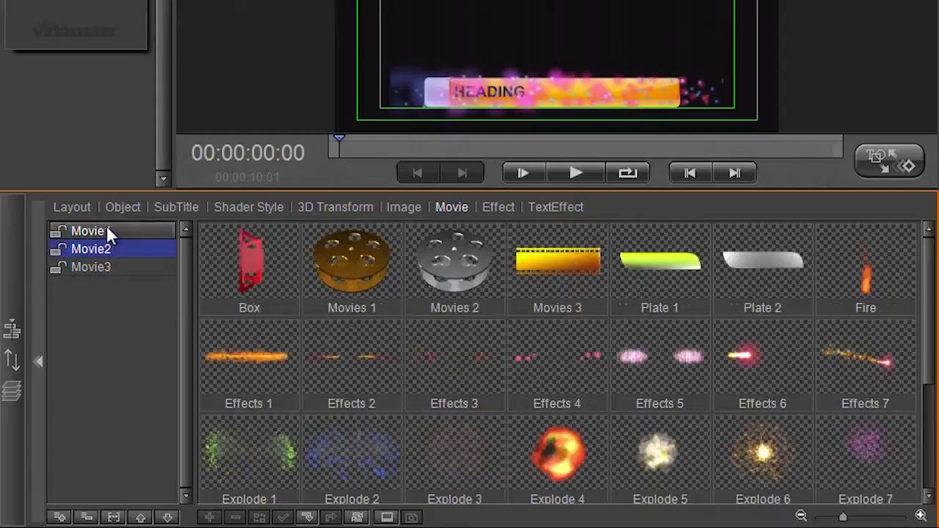
click(107, 232)
click(101, 268)
click(555, 207)
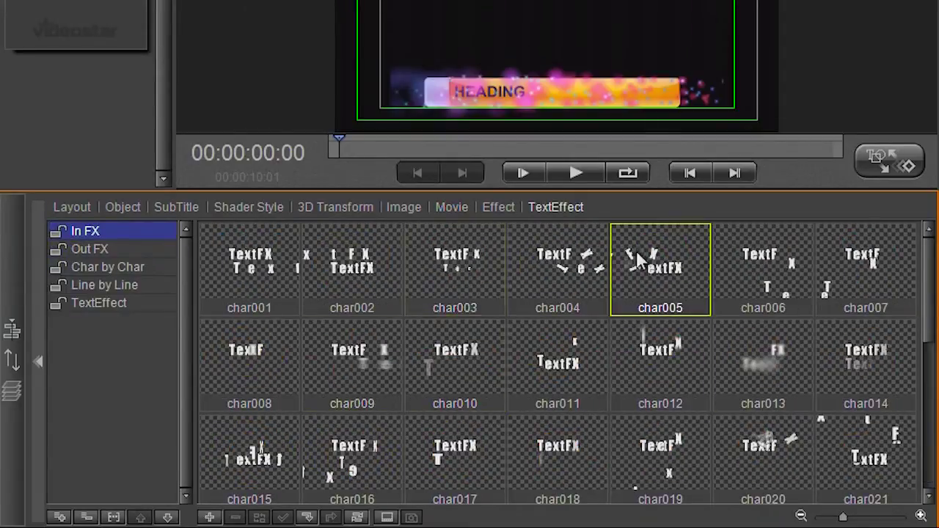
Apply the char004 entrance effect to the HEADING text and play a preview
drag(555, 267, 496, 65)
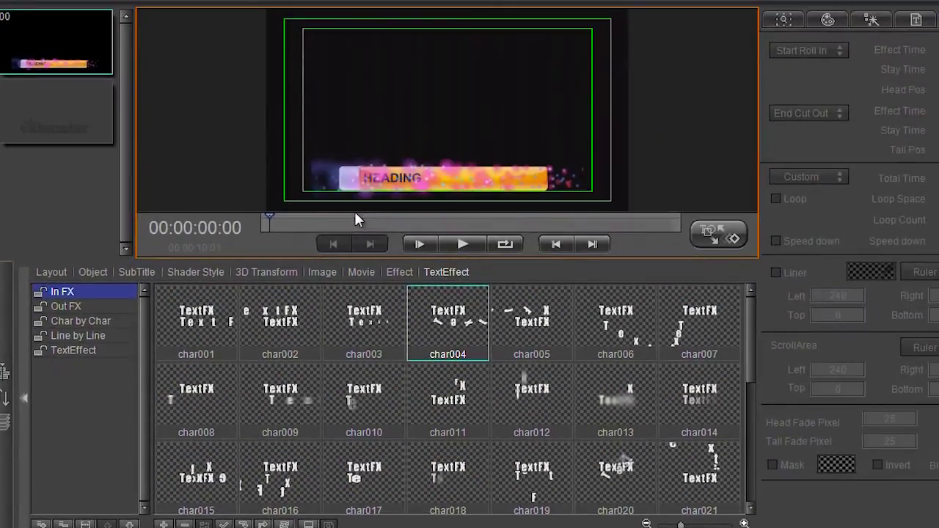
drag(448, 323, 395, 181)
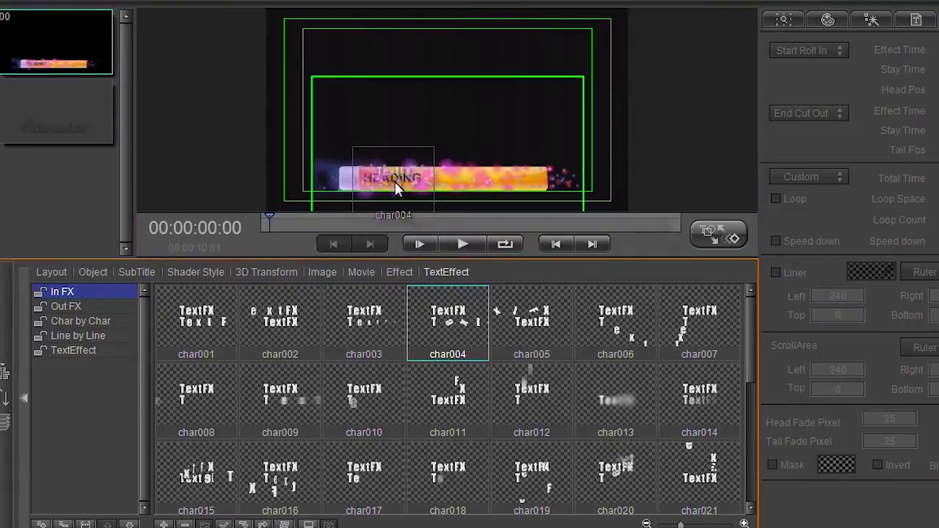
click(463, 244)
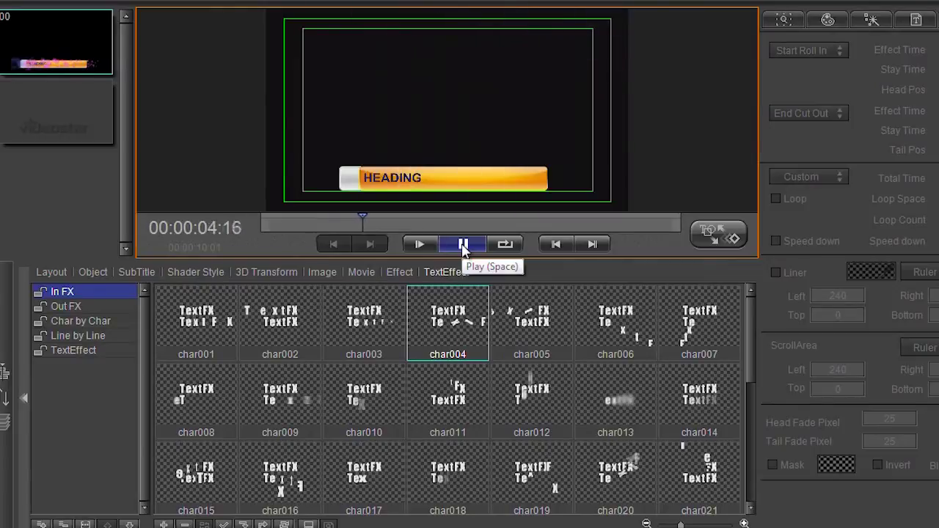
click(462, 245)
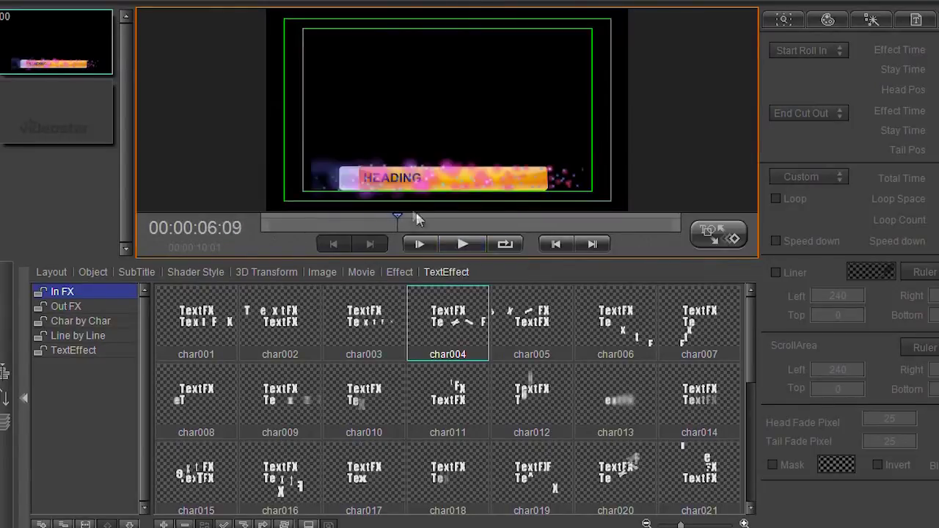
Scrub through the animation and return to the title's layer timeline
mouse_move(382, 214)
mouse_down()
mouse_move(280, 226)
mouse_move(315, 220)
mouse_up()
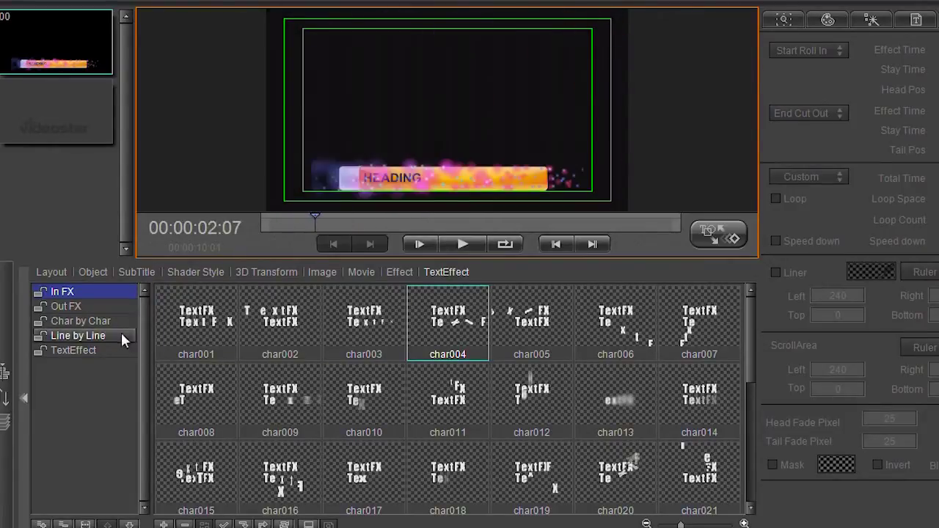
mouse_move(752, 367)
mouse_down()
mouse_move(754, 510)
mouse_move(752, 309)
mouse_up()
click(4, 375)
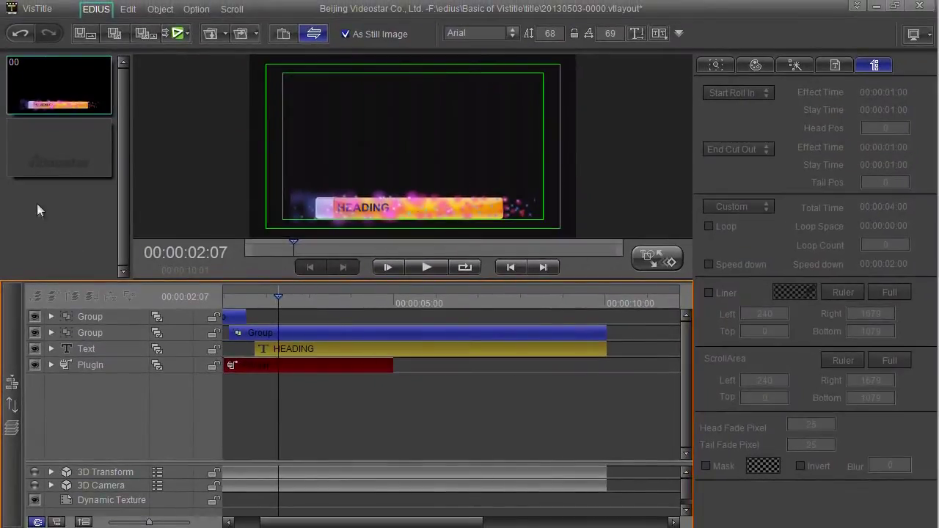
Add a blank page and delete the HEADING page 00
click(46, 154)
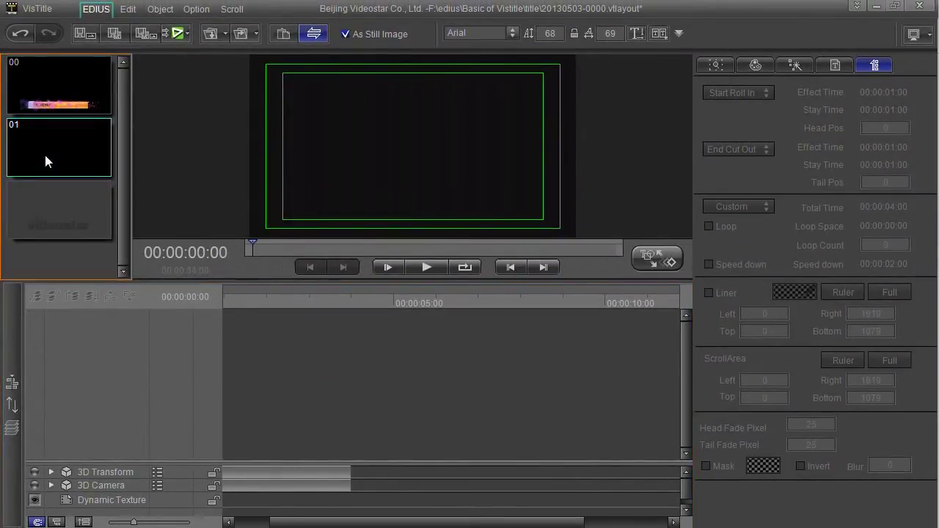
click(42, 87)
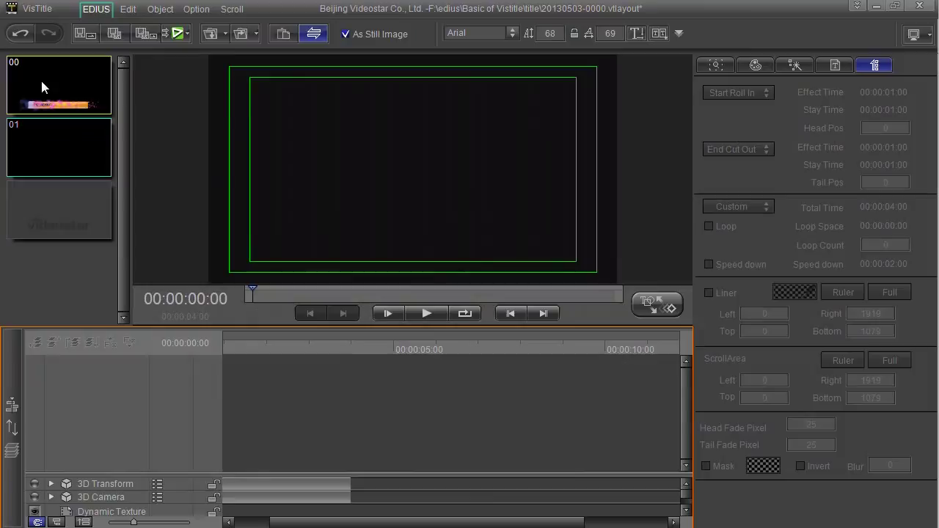
right_click(42, 87)
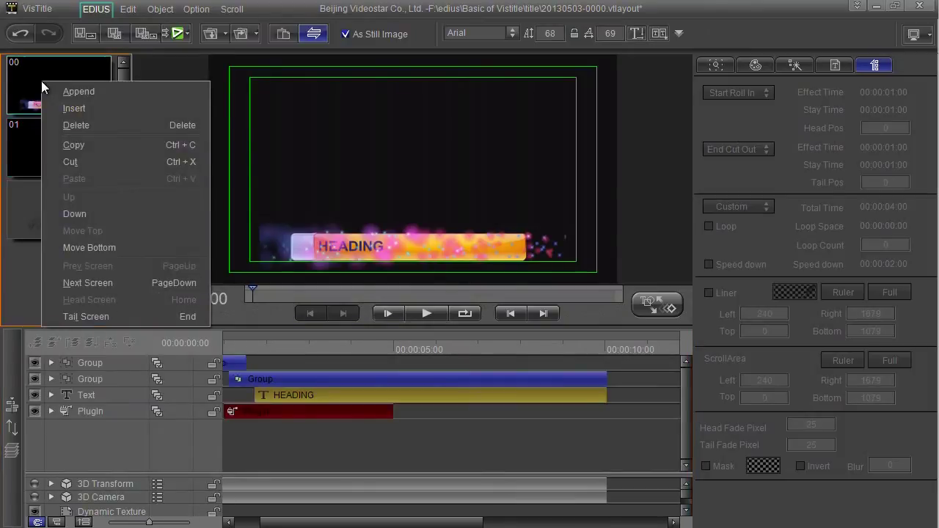
click(58, 119)
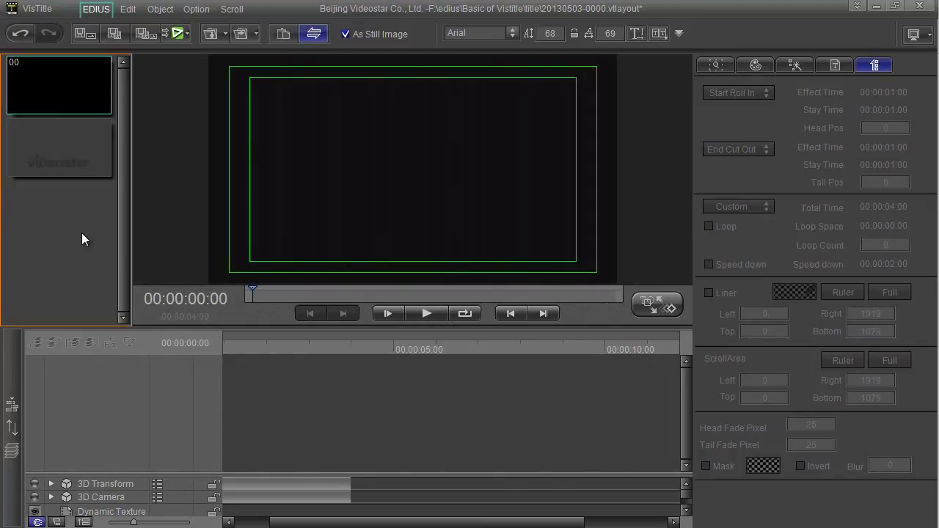
Add another blank page 01 and delete it again
click(76, 158)
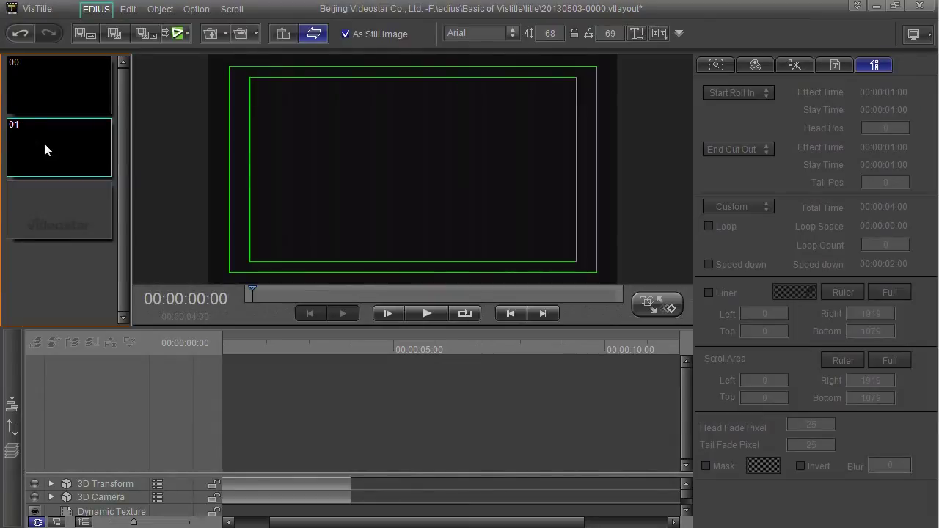
right_click(61, 91)
click(90, 134)
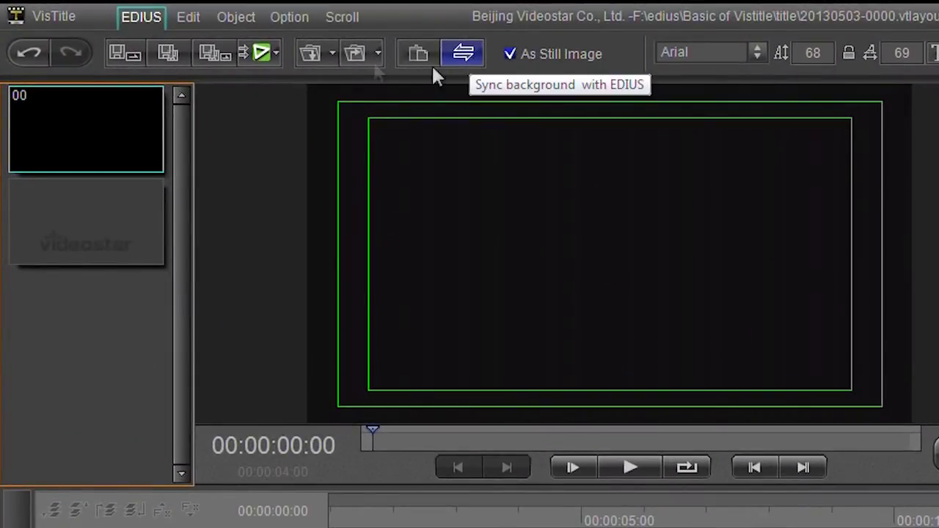
Show the Object tools and set the Text tool to Horizontal Text
click(188, 17)
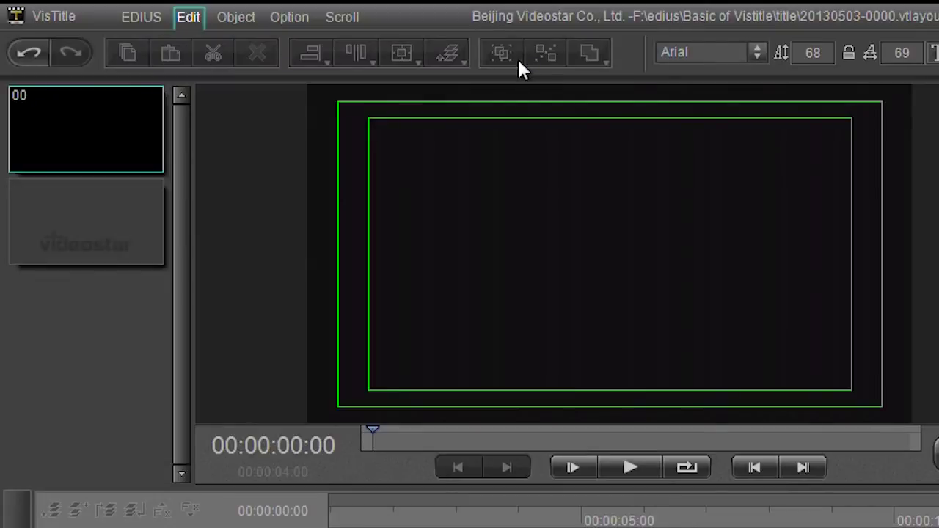
click(232, 16)
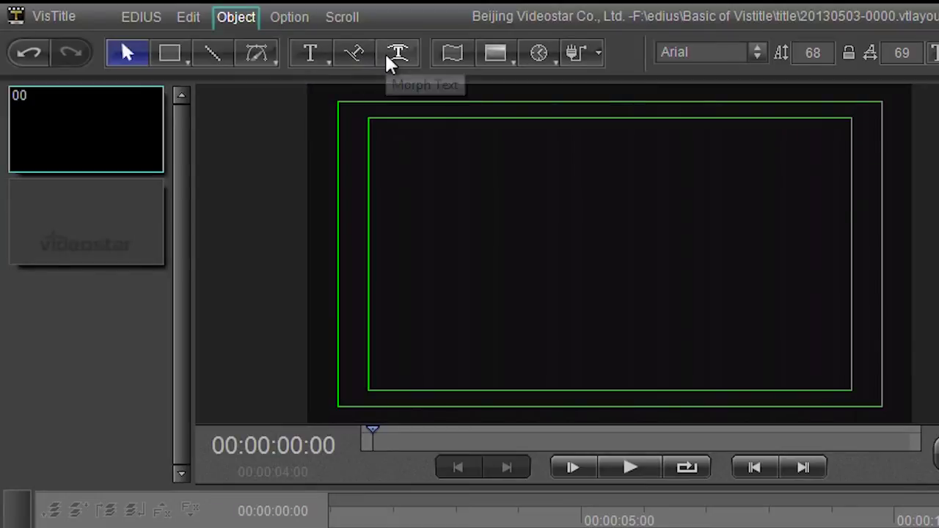
click(311, 54)
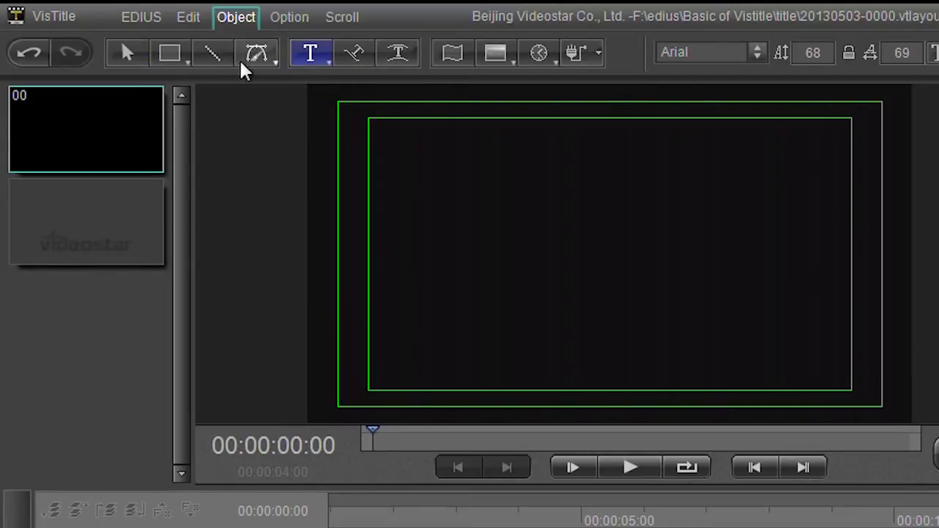
click(315, 57)
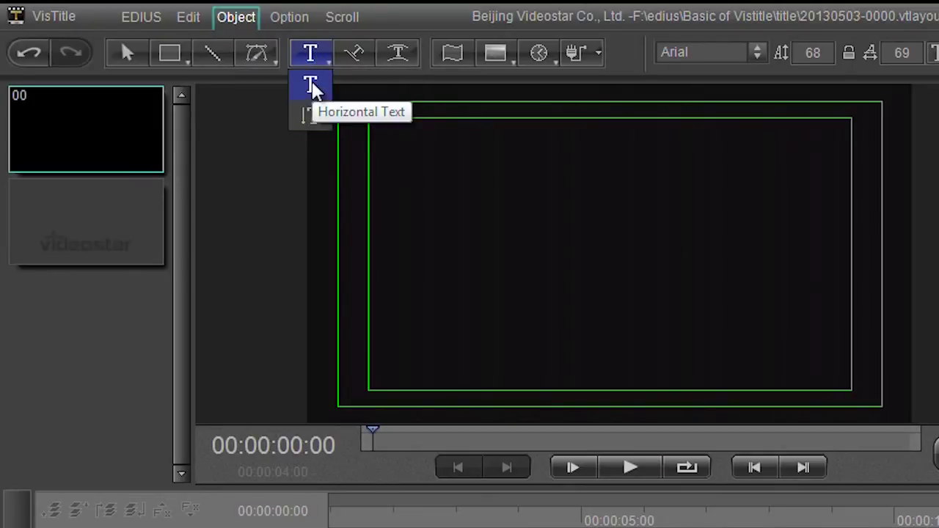
click(314, 87)
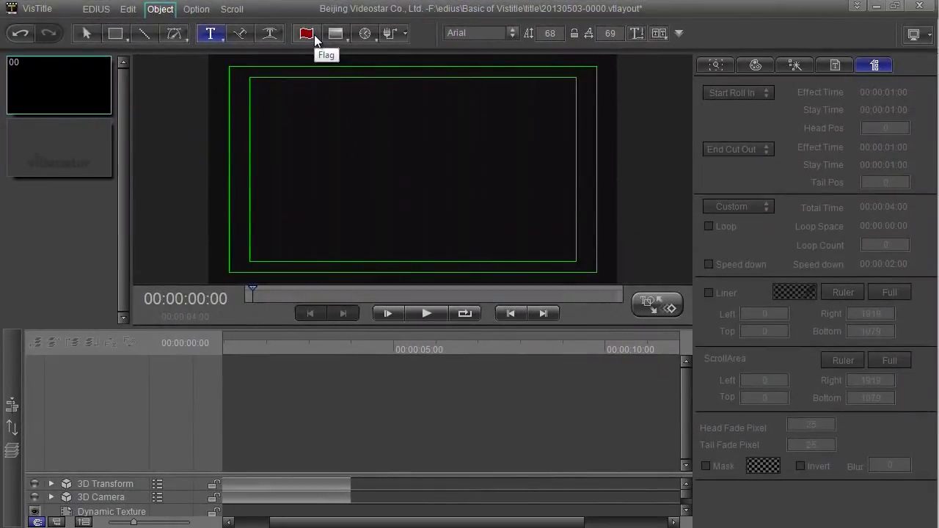
click(314, 35)
mouse_move(278, 81)
mouse_down()
mouse_move(415, 181)
mouse_move(457, 177)
mouse_up()
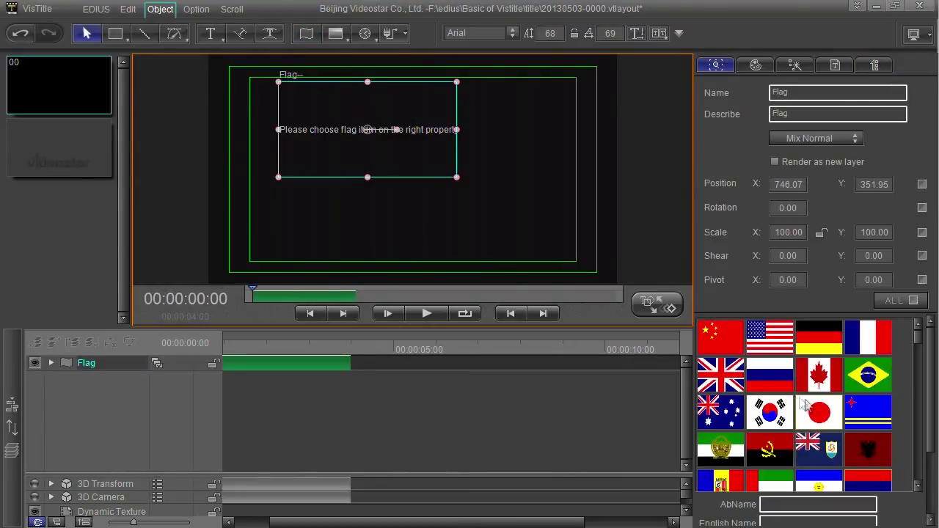
click(720, 375)
key(Delete)
click(342, 40)
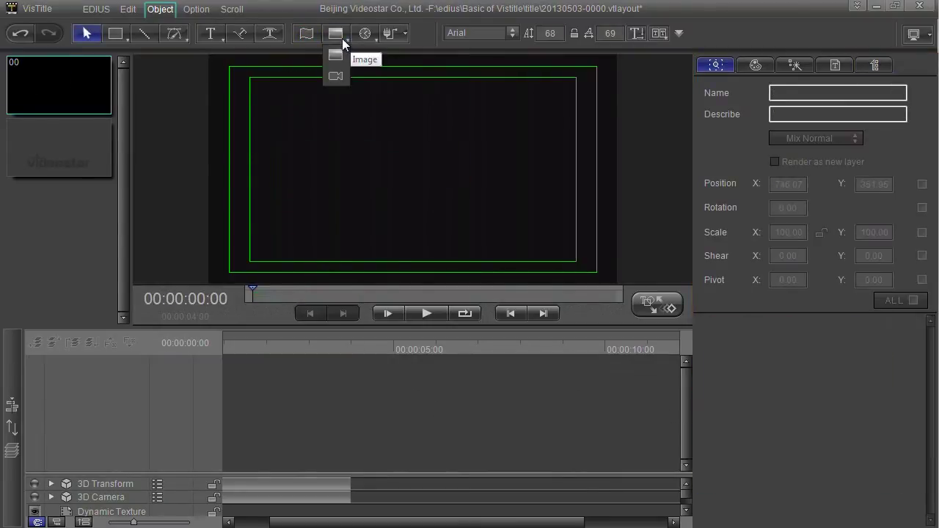
click(347, 38)
click(341, 76)
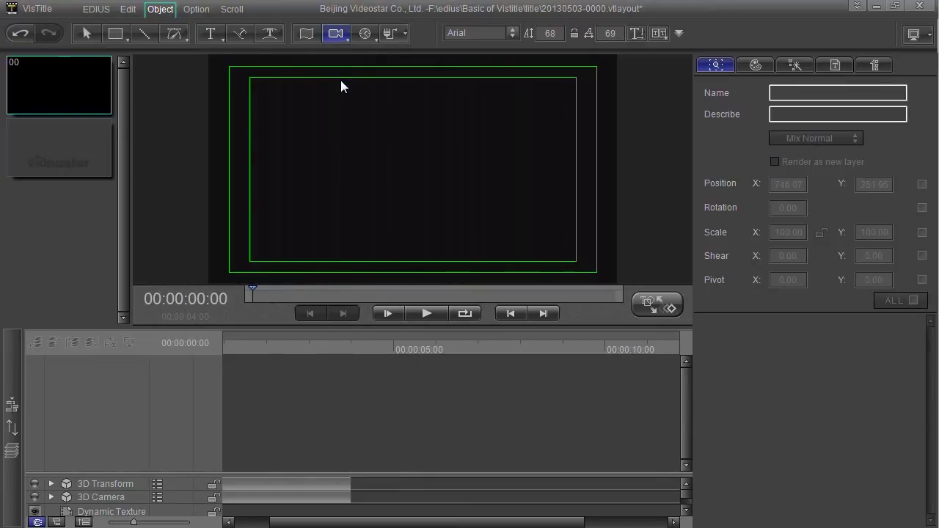
drag(296, 102, 474, 201)
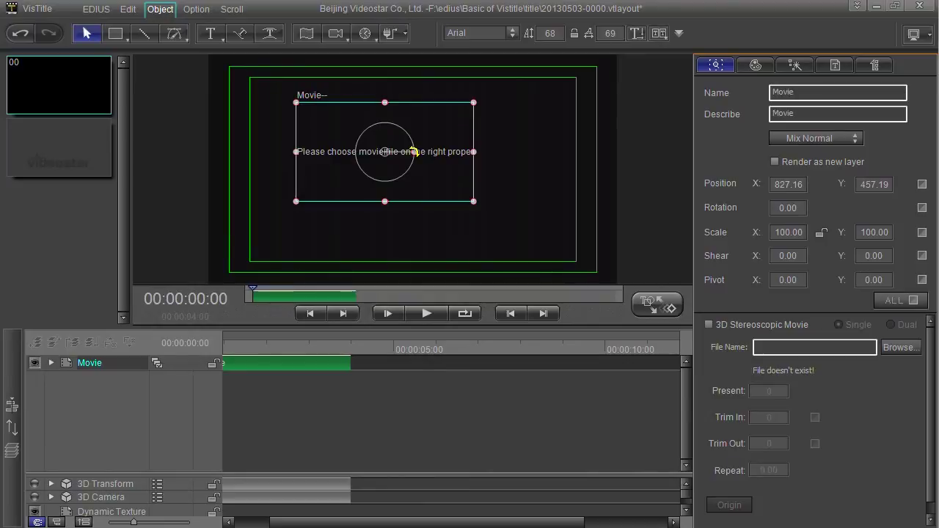
click(335, 33)
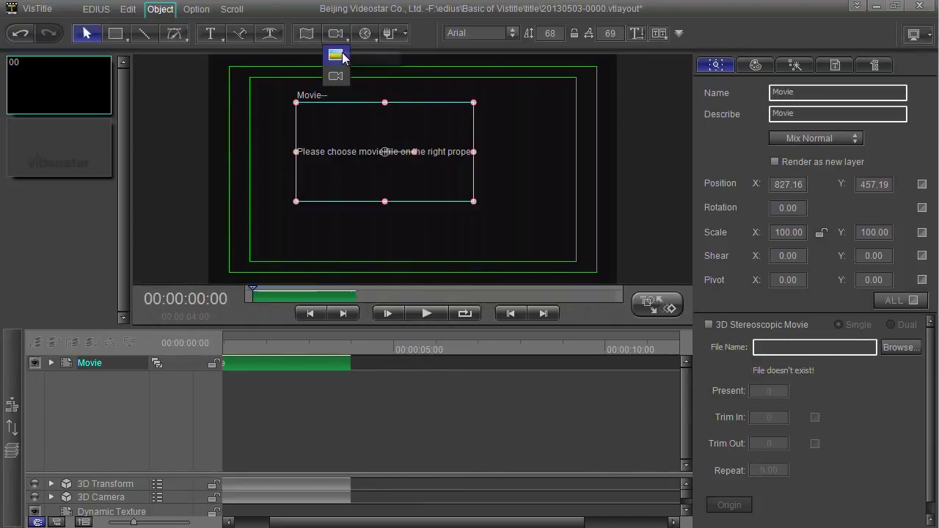
click(430, 105)
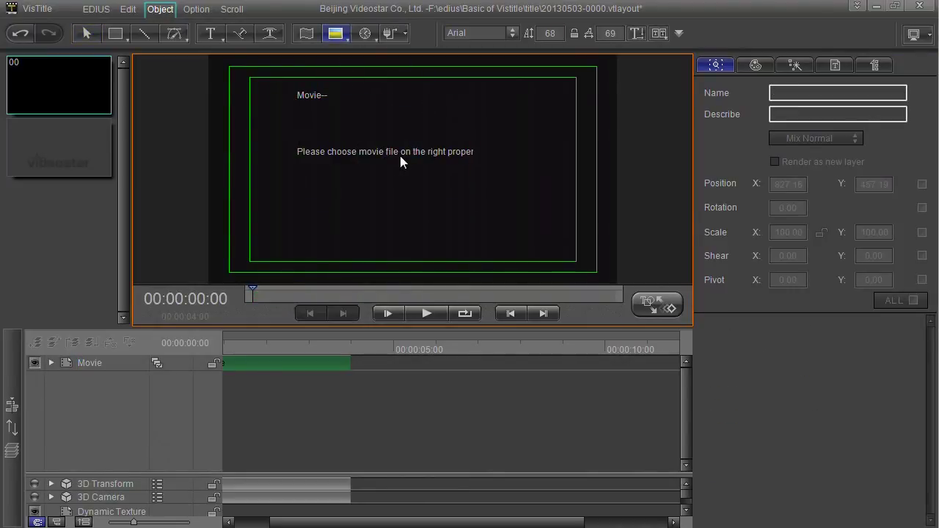
click(310, 362)
key(Delete)
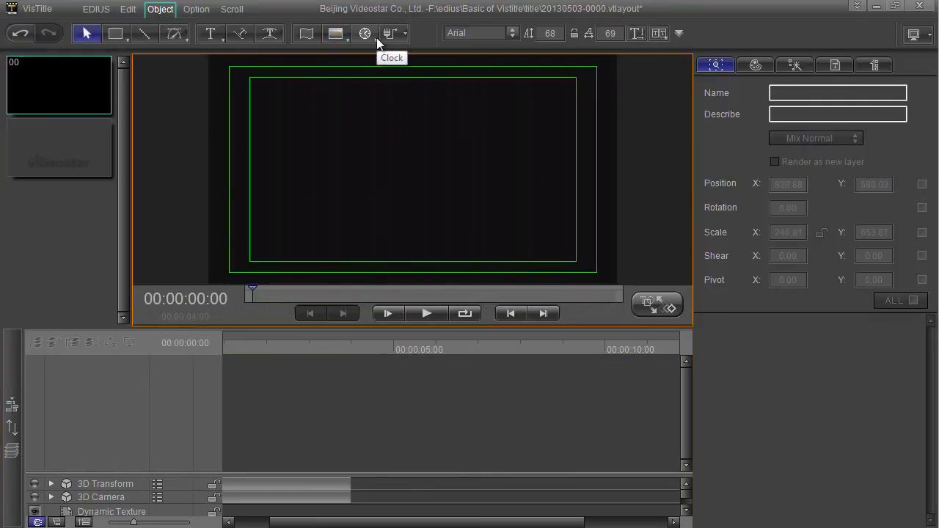
click(408, 37)
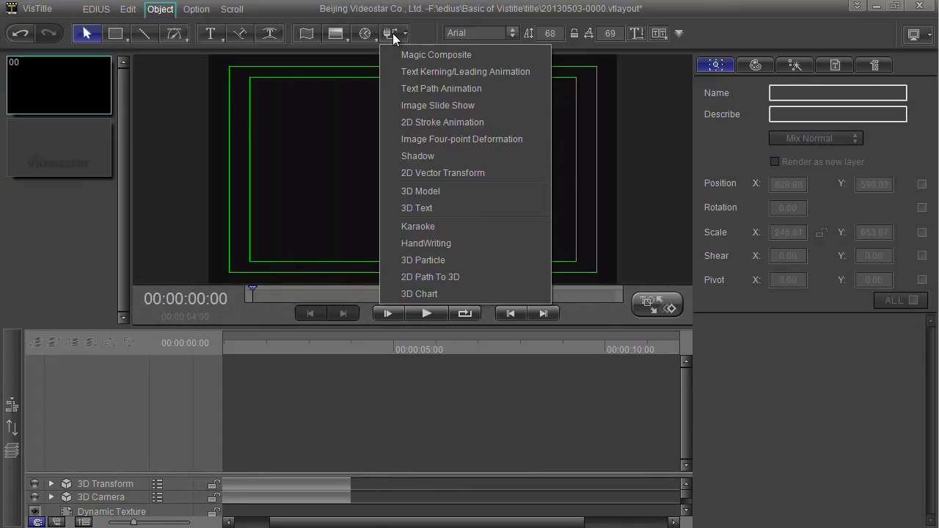
click(392, 33)
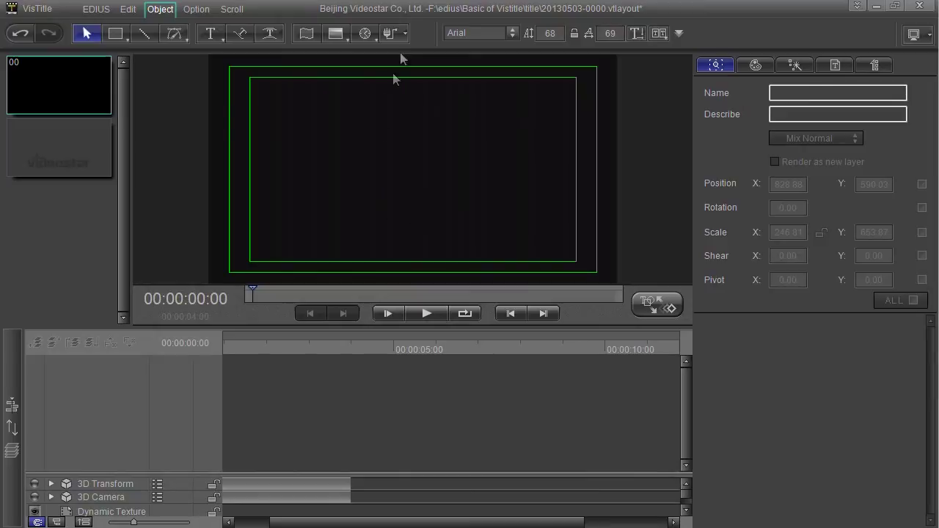
click(406, 31)
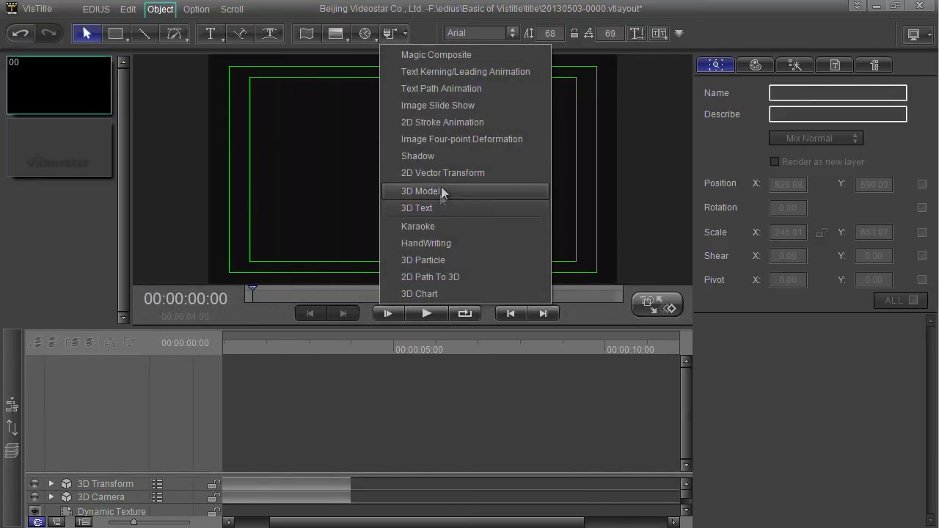
click(423, 260)
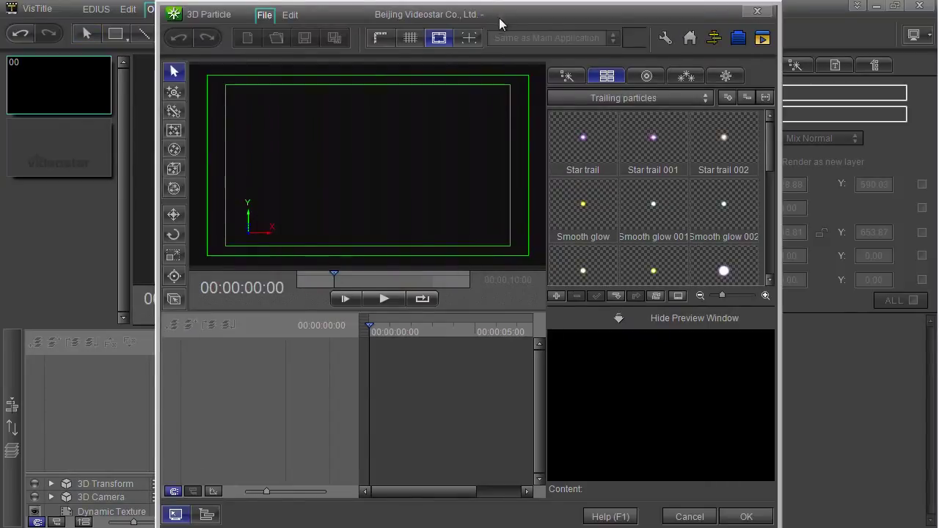
drag(499, 18, 387, 18)
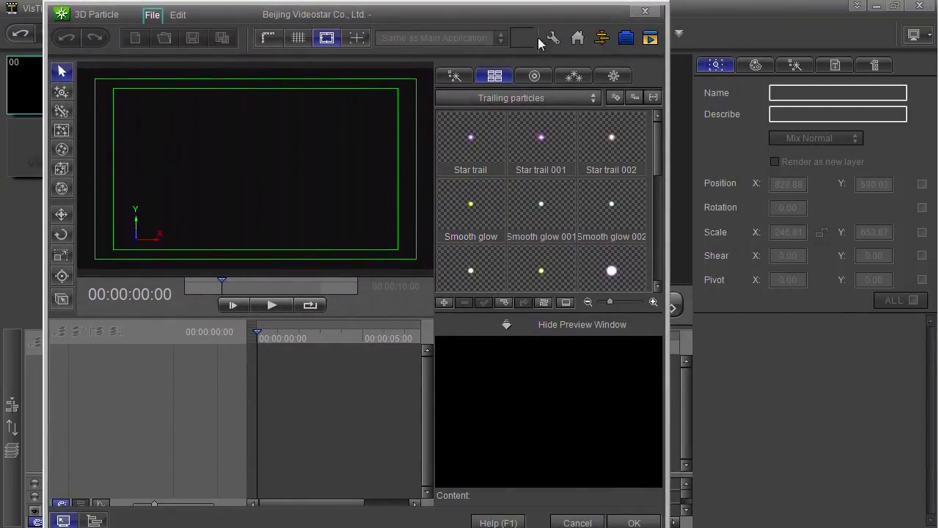
click(645, 12)
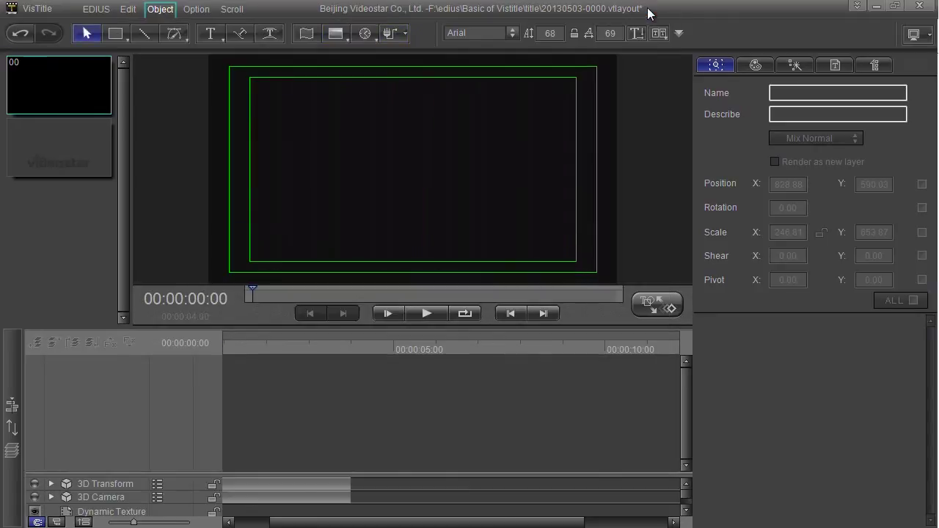
click(390, 33)
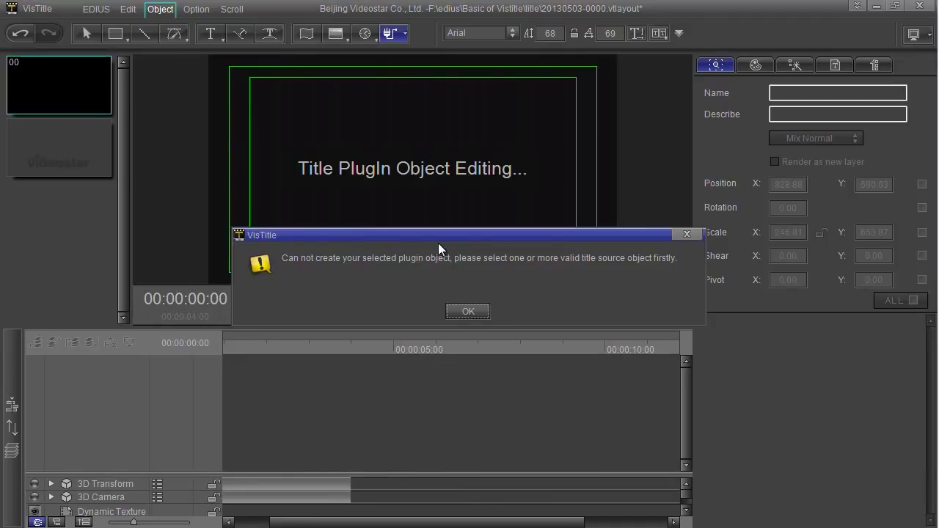
click(468, 311)
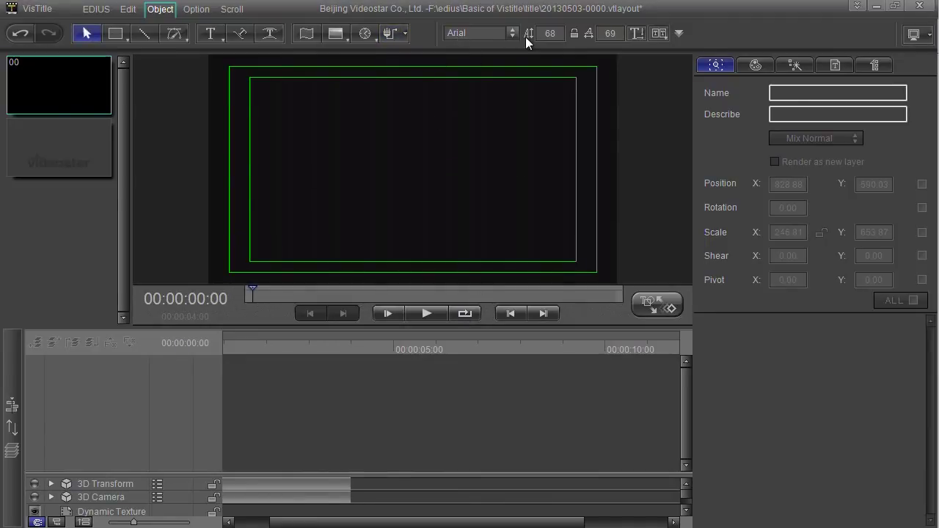
Toggle the safe-area and grid display options, then show the Scroll tools
click(192, 10)
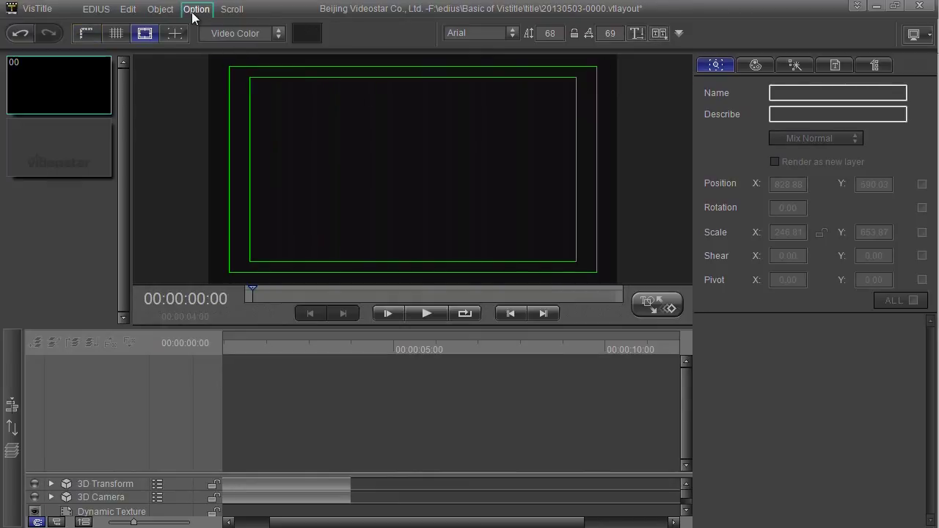
click(145, 34)
click(116, 35)
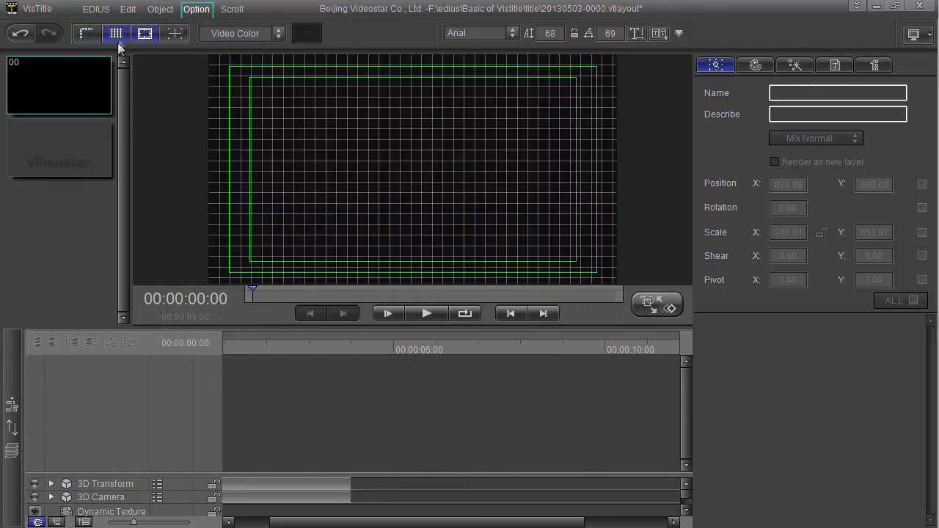
click(232, 9)
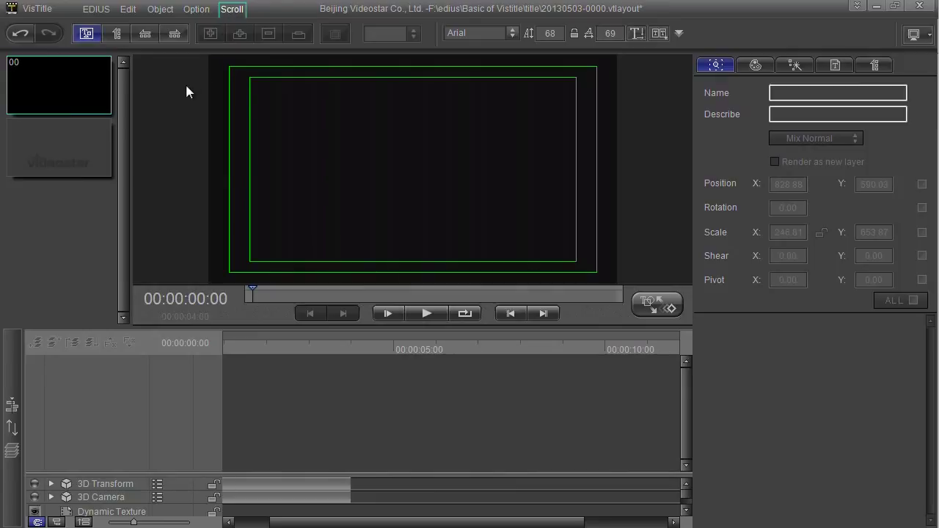